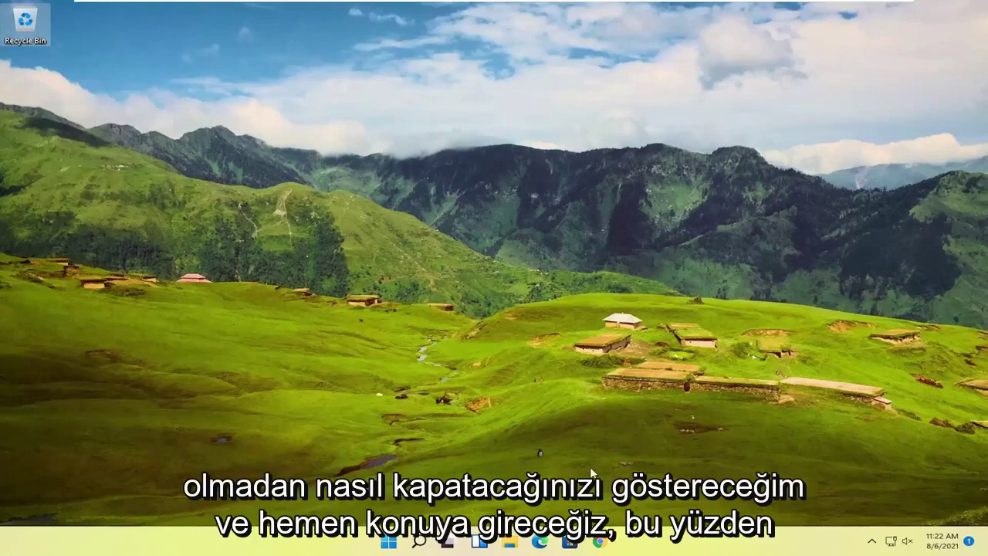
# Step: Navigate File Explorer to This PC > Local Disk (C:) > Users > Computer User
pyautogui.click(510, 541)
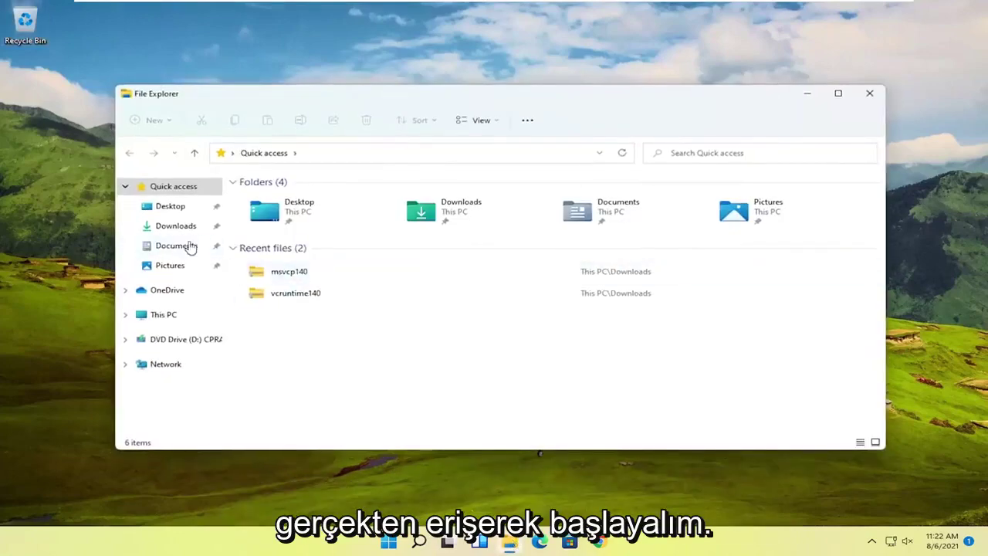
pyautogui.click(174, 316)
pyautogui.doubleClick(292, 292)
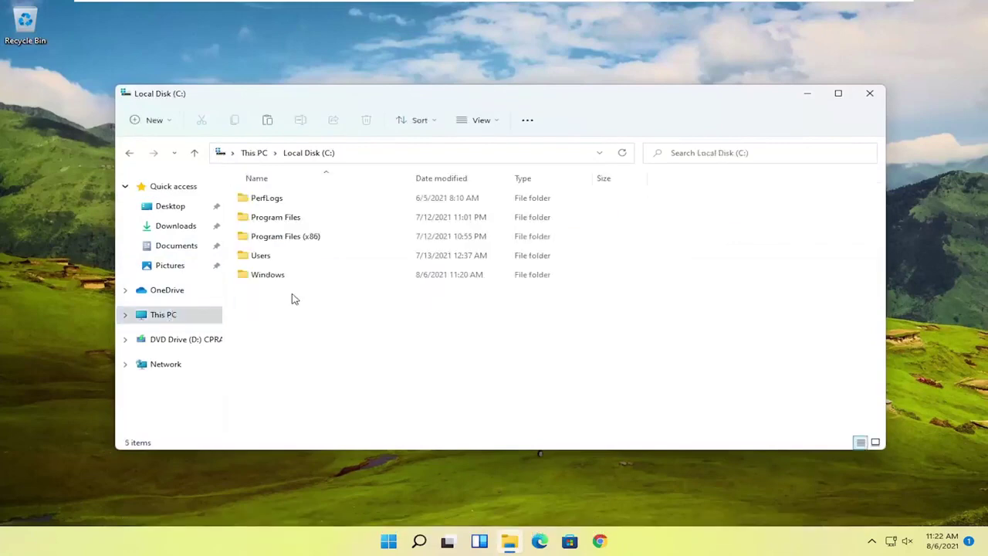
pyautogui.doubleClick(272, 258)
pyautogui.doubleClick(269, 202)
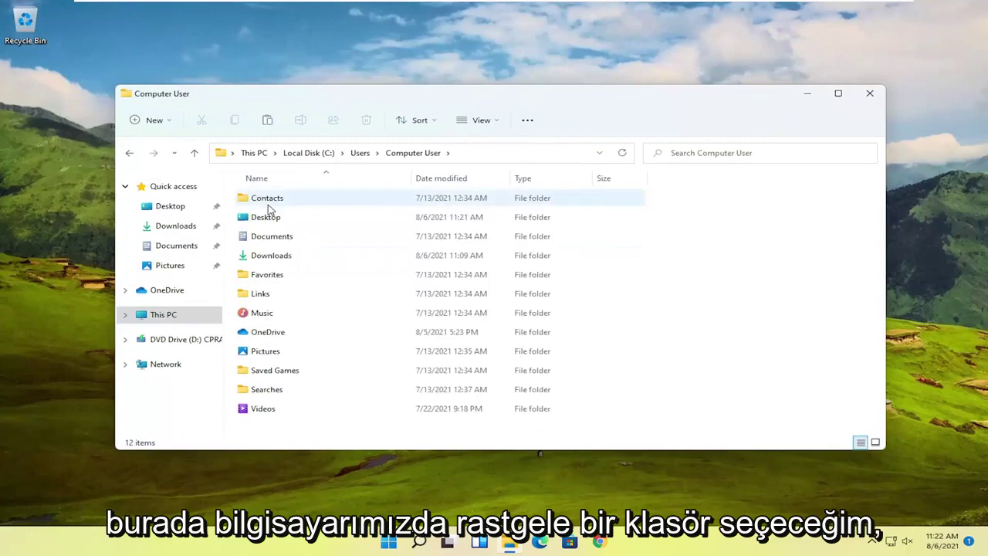
# Step: Open the Properties dialog of the Contacts folder
pyautogui.click(272, 223)
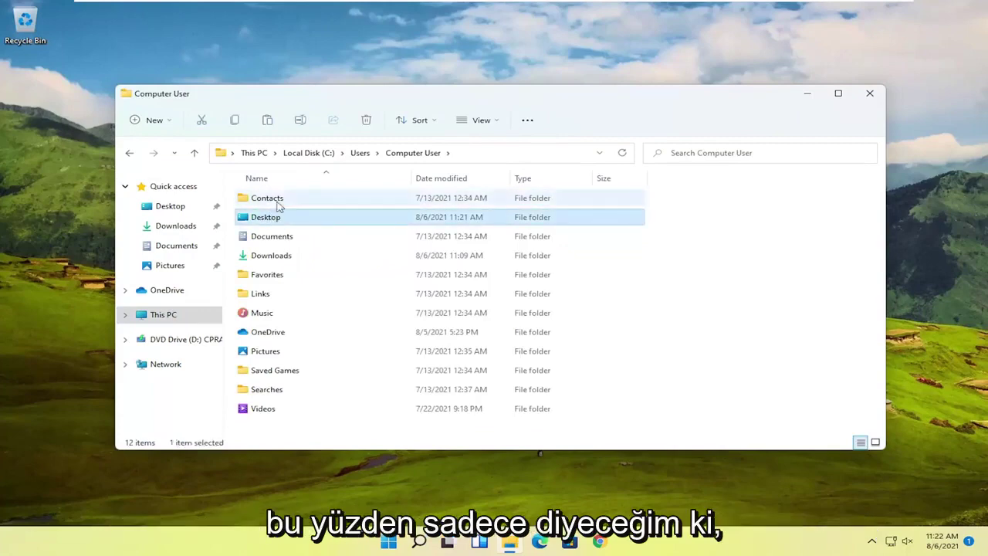
pyautogui.click(270, 203)
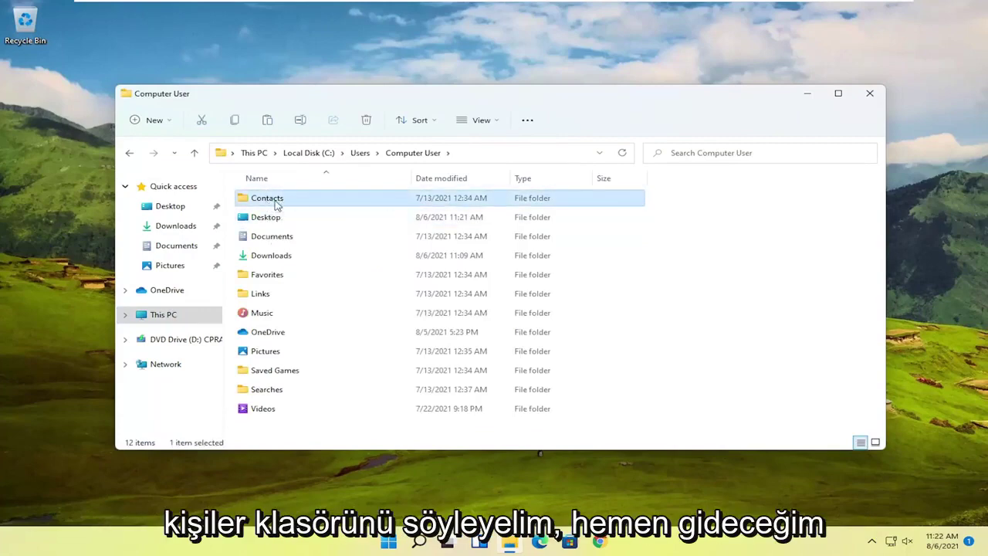
pyautogui.rightClick(275, 204)
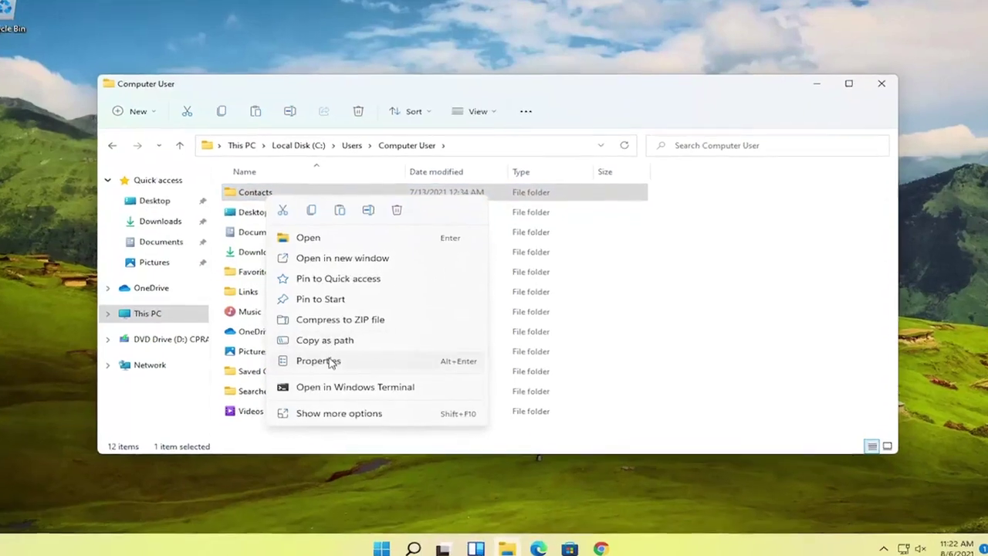
pyautogui.click(318, 360)
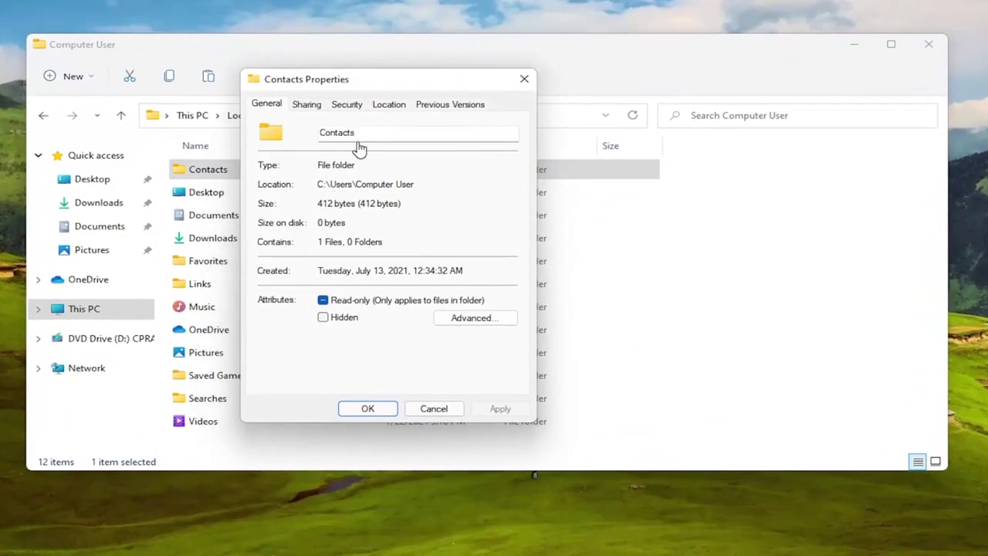
# Step: Edit the Contacts Security permissions and bring up the Select Users or Groups picker
pyautogui.click(346, 104)
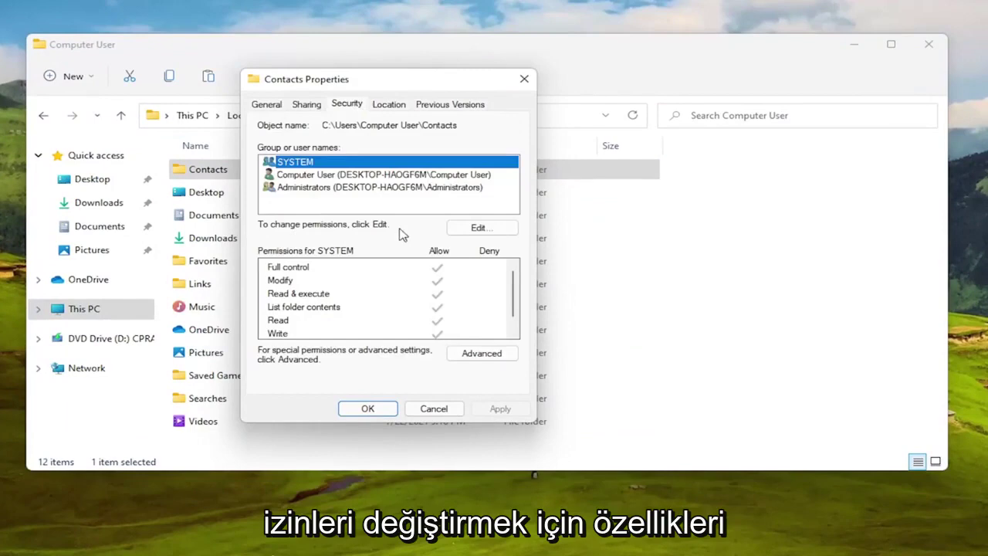
pyautogui.click(483, 230)
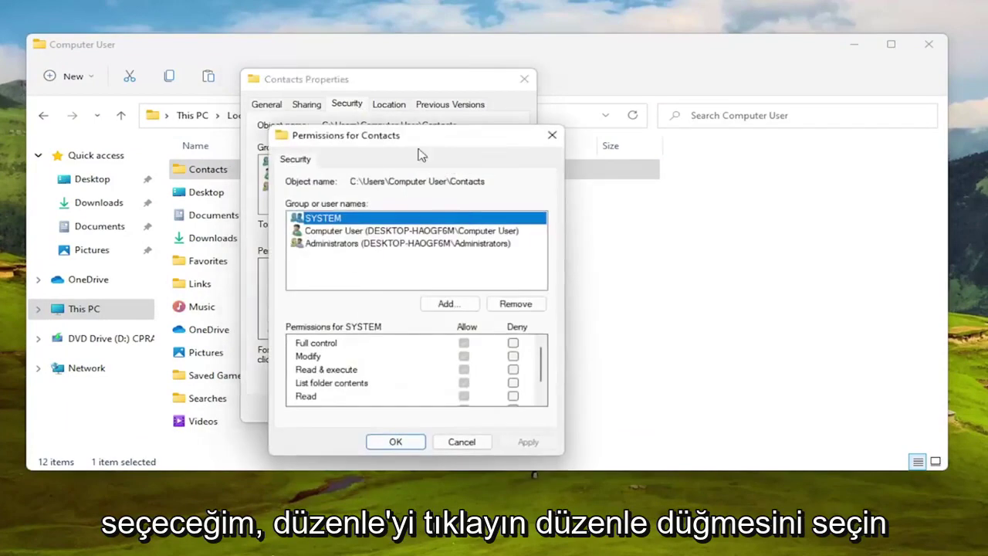
pyautogui.moveTo(421, 154); pyautogui.dragTo(399, 87)
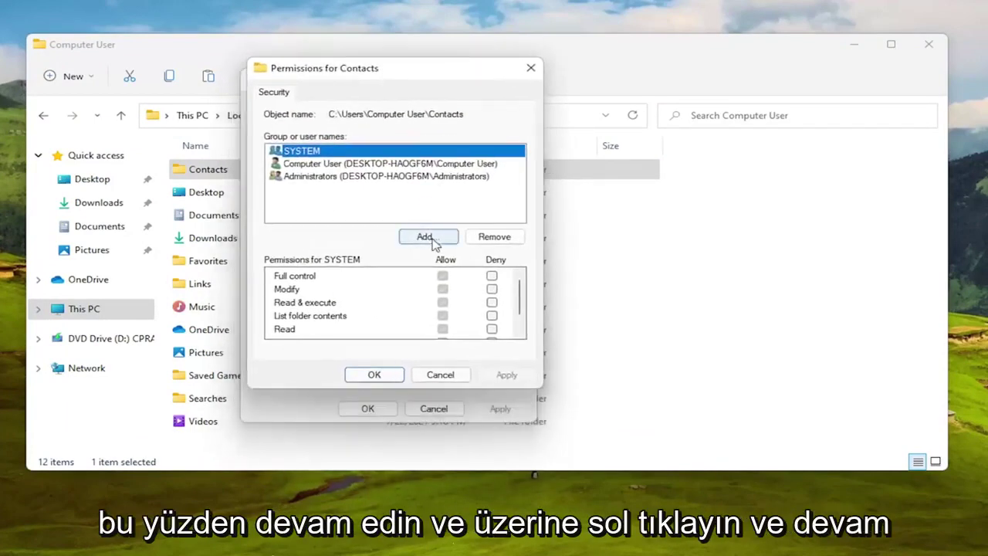
pyautogui.click(430, 239)
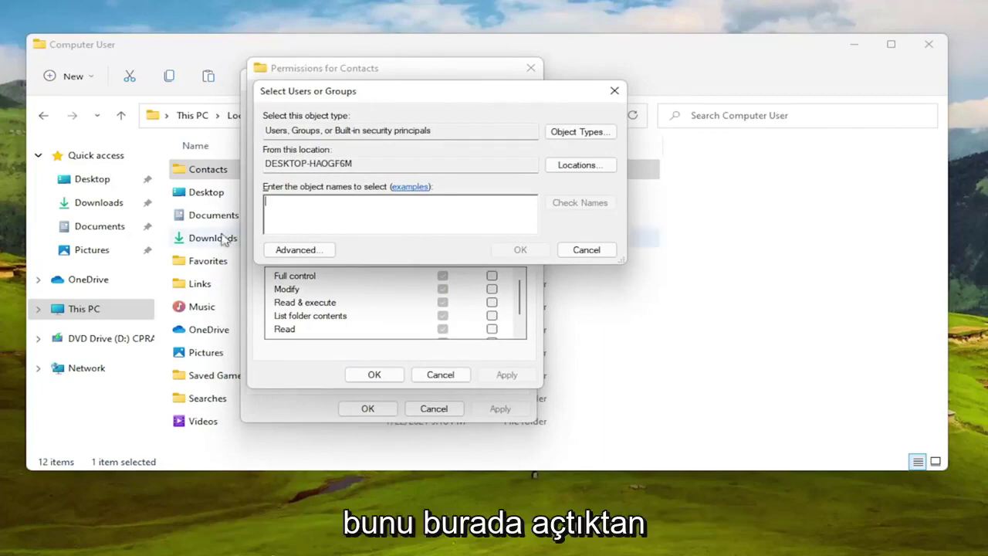
# Step: Search all accounts and pick DESKTOP-HAOGF6M\Computer User as the name to add
pyautogui.click(294, 252)
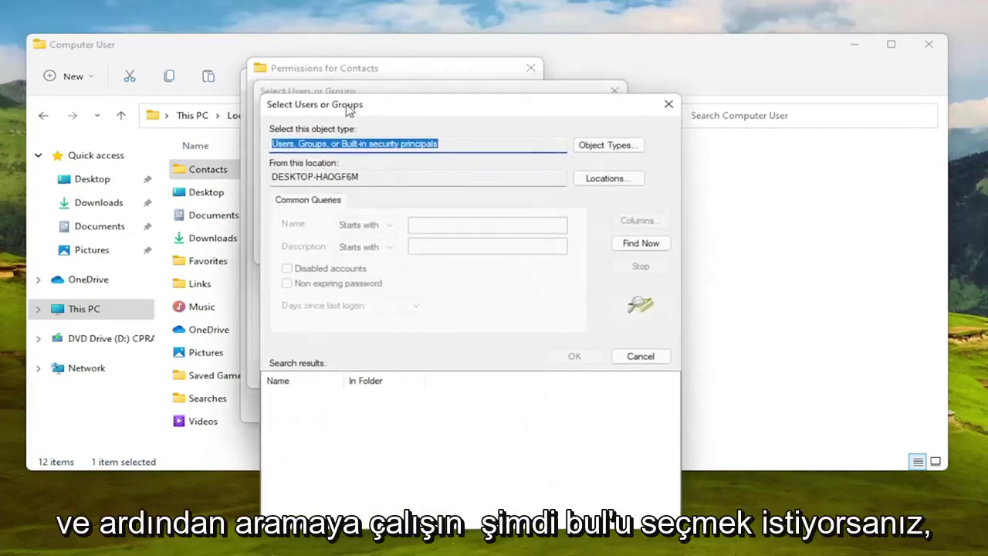
pyautogui.moveTo(351, 101); pyautogui.dragTo(322, 43)
pyautogui.click(616, 182)
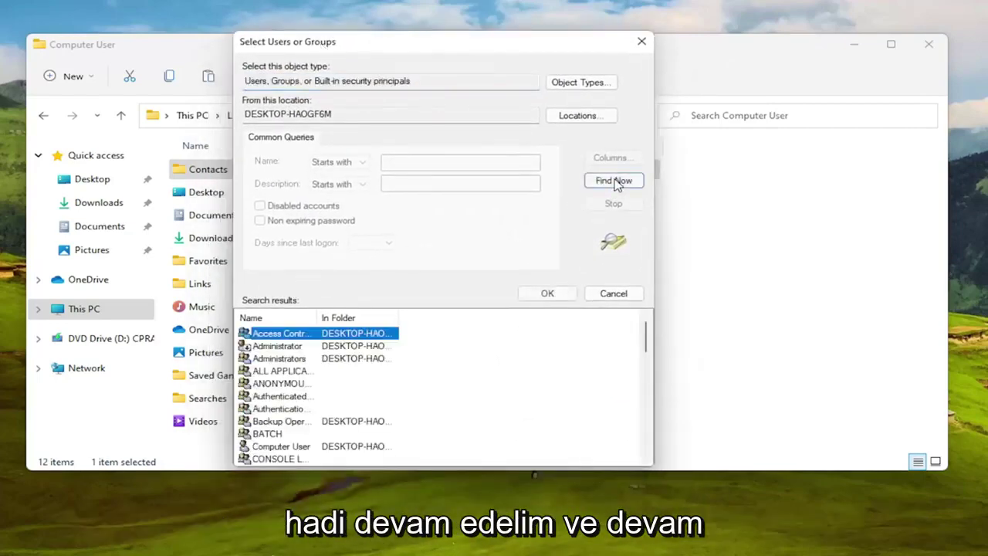
pyautogui.scroll(-1, 297, 409)
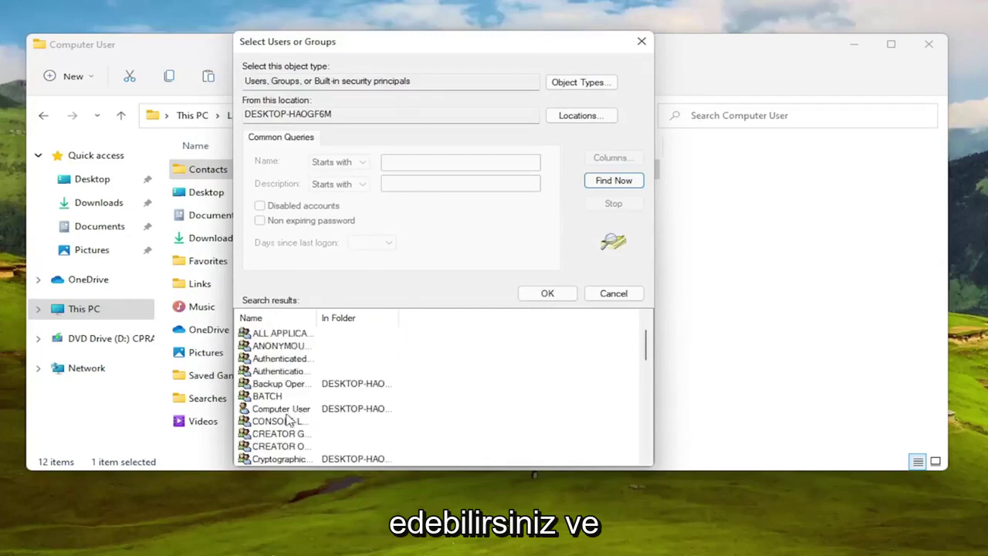
pyautogui.click(287, 410)
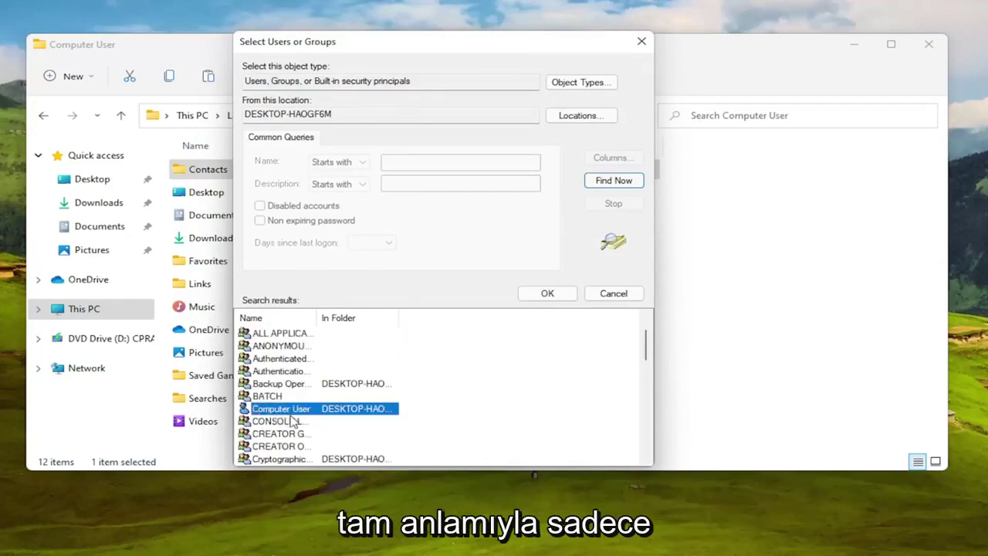
pyautogui.doubleClick(291, 410)
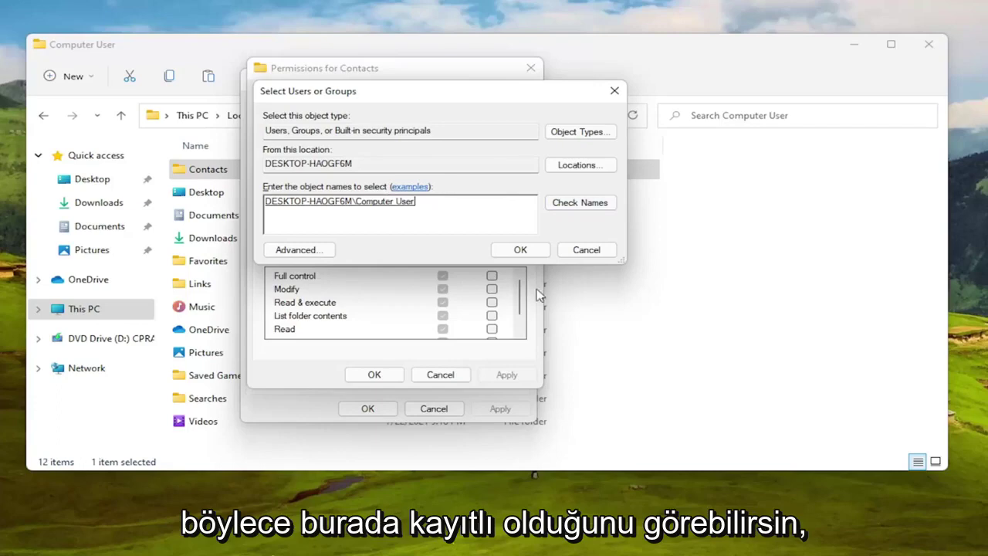
# Step: Add Computer User to the Contacts permissions and review its permission entries
pyautogui.click(515, 251)
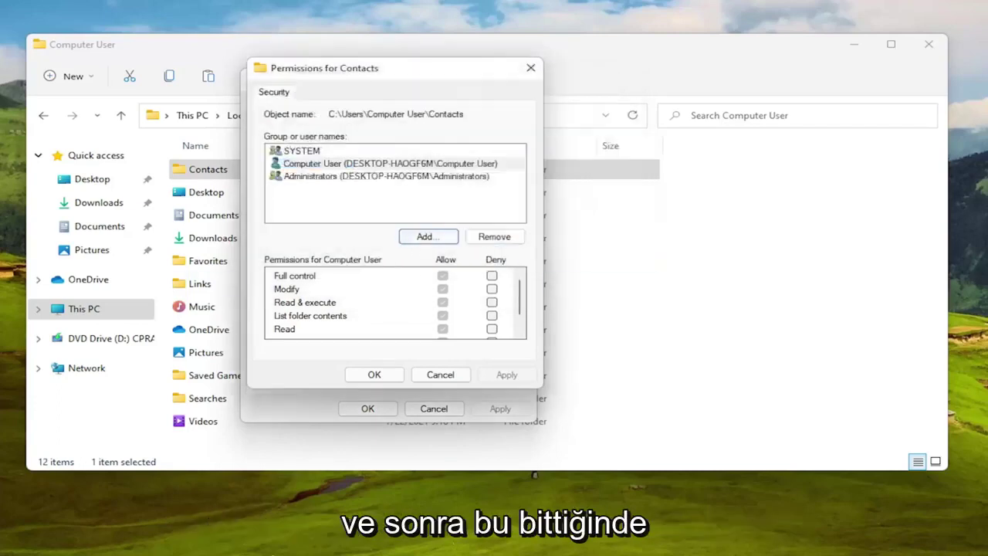
pyautogui.click(361, 164)
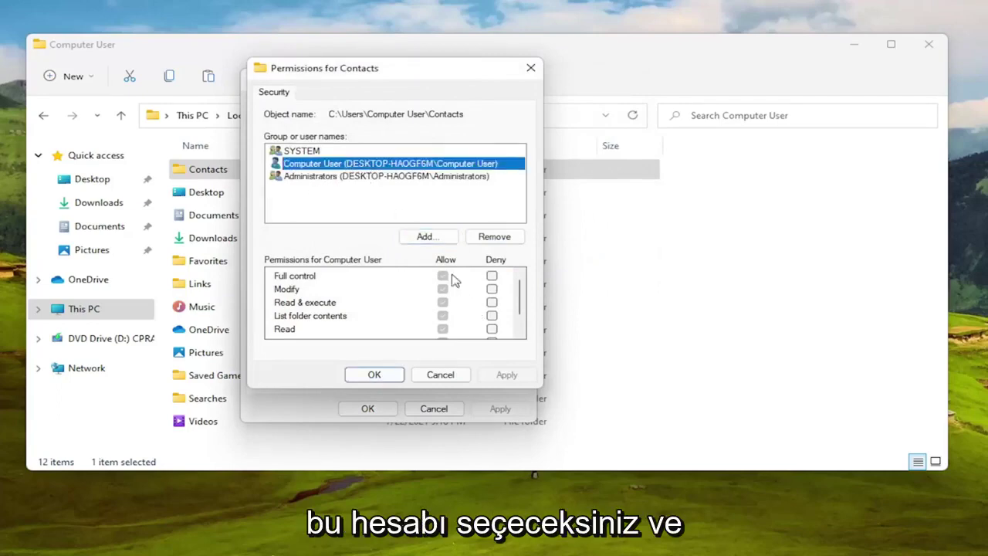
pyautogui.scroll(-2, 446, 320)
pyautogui.scroll(2, 444, 327)
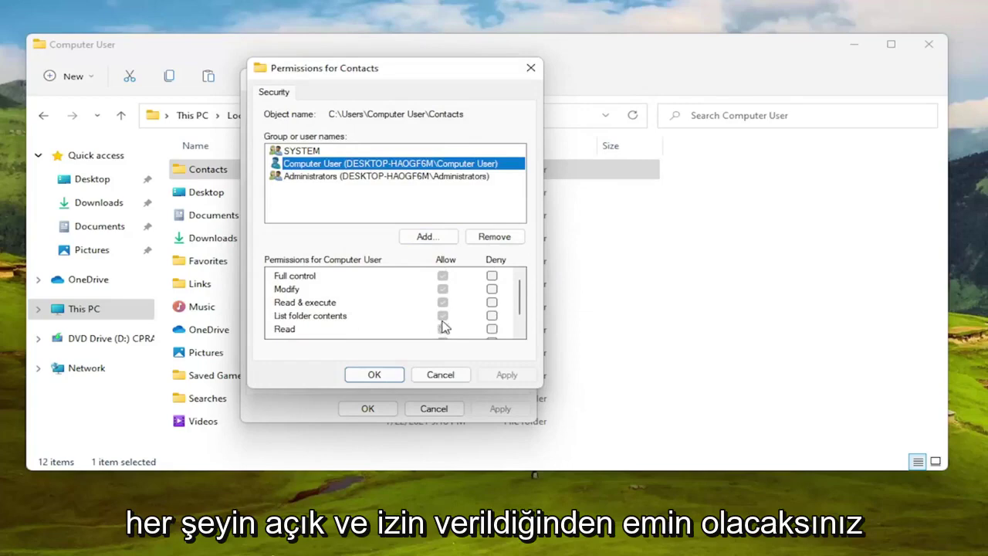
pyautogui.click(448, 307)
pyautogui.scroll(-2, 451, 310)
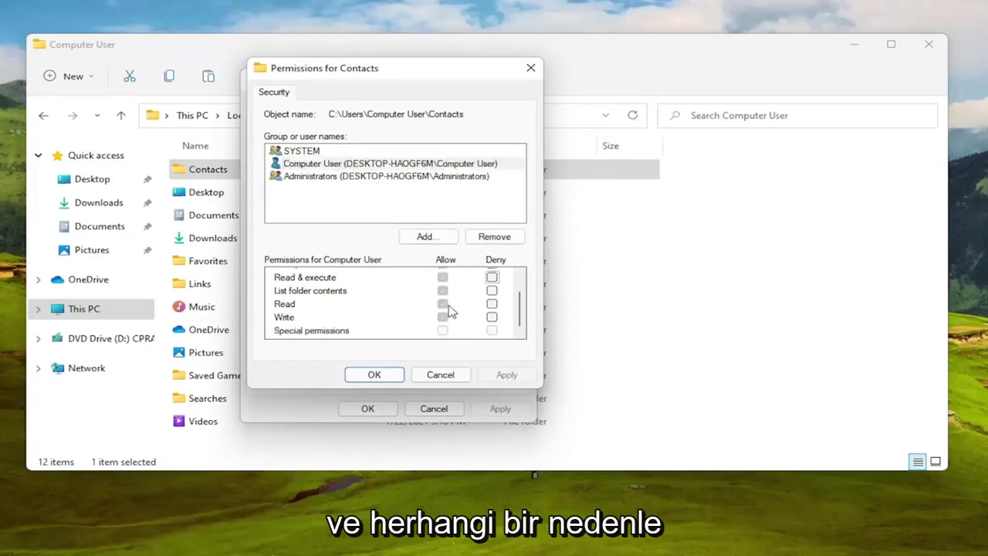
pyautogui.scroll(2, 446, 309)
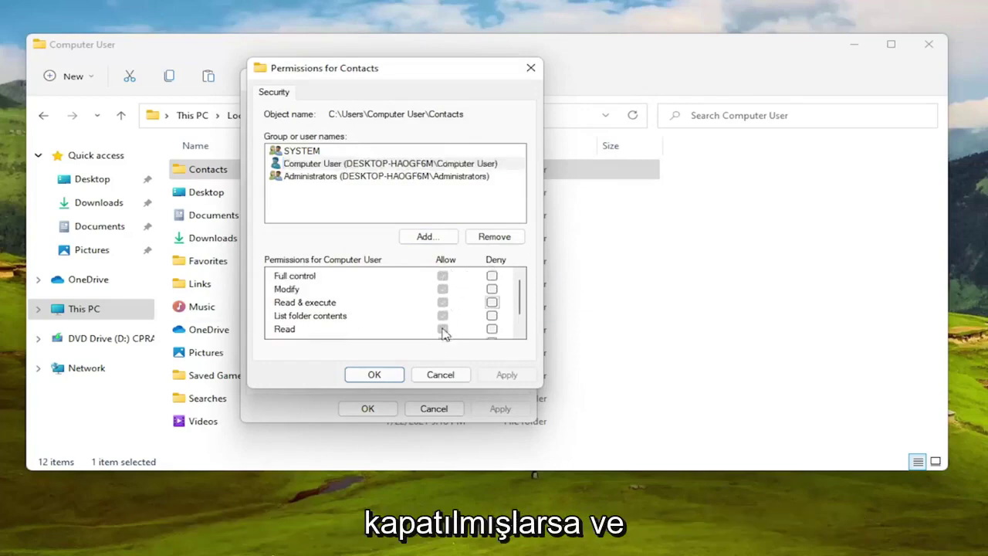
# Step: Add 'everyone' with Full control allowed and apply the permission changes
pyautogui.click(425, 236)
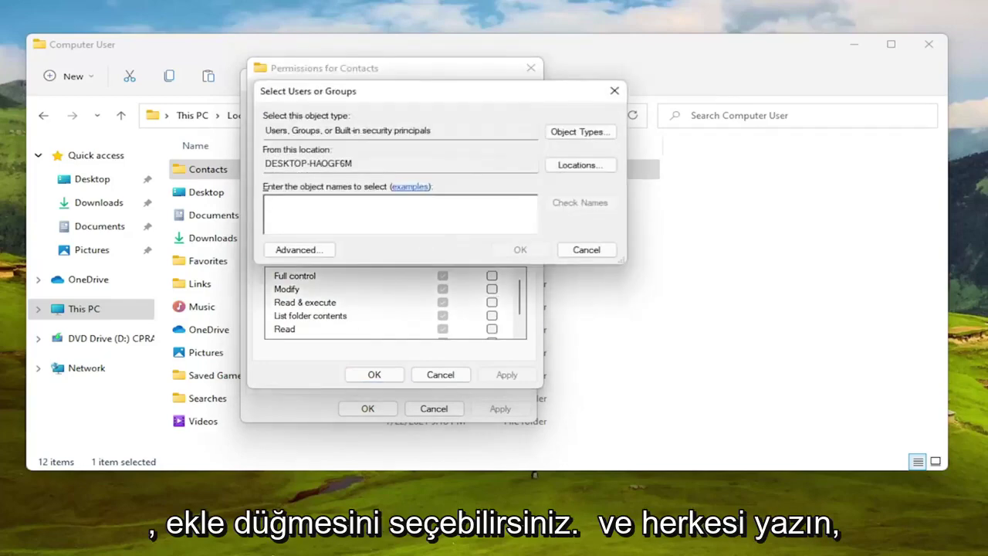
pyautogui.write('everyone')
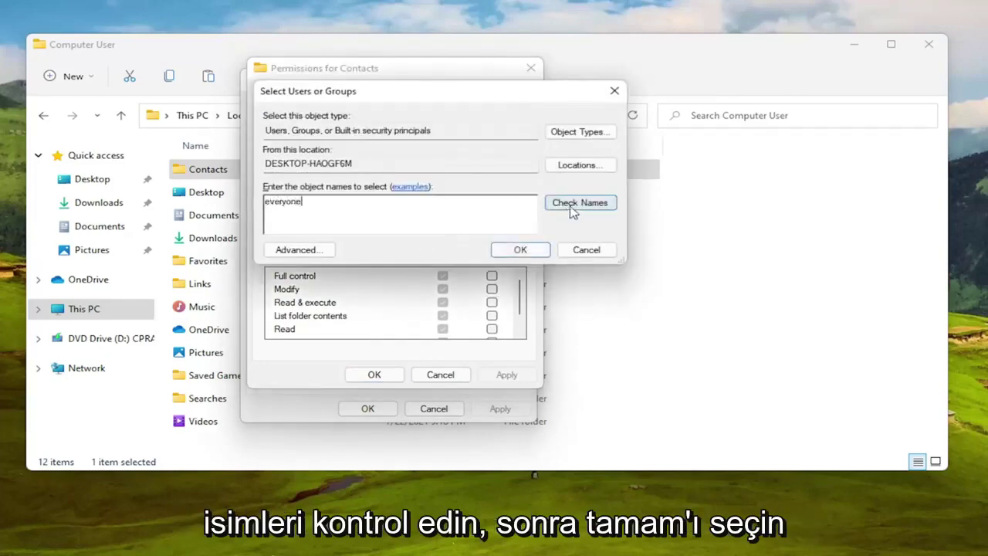
pyautogui.click(572, 209)
pyautogui.click(521, 249)
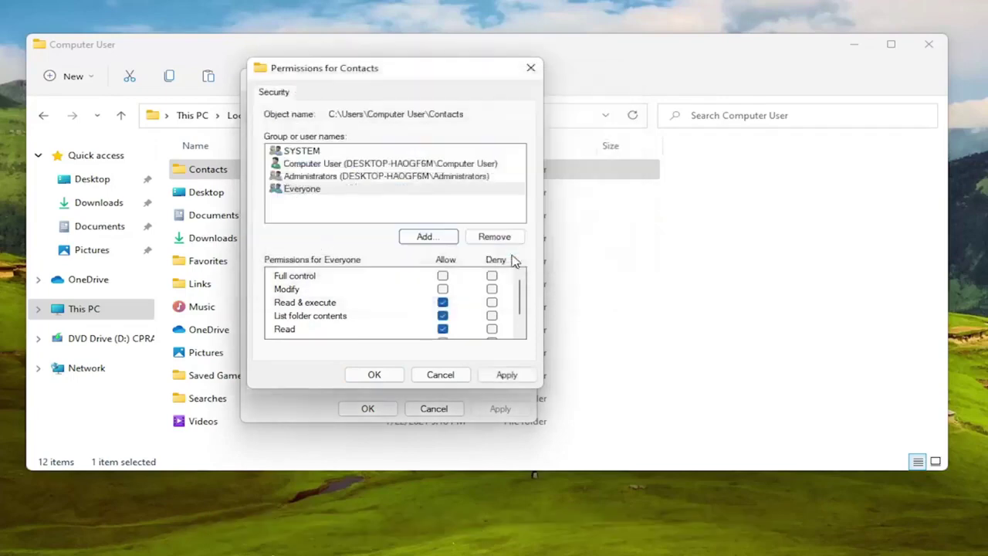
pyautogui.click(444, 276)
pyautogui.scroll(-2, 448, 293)
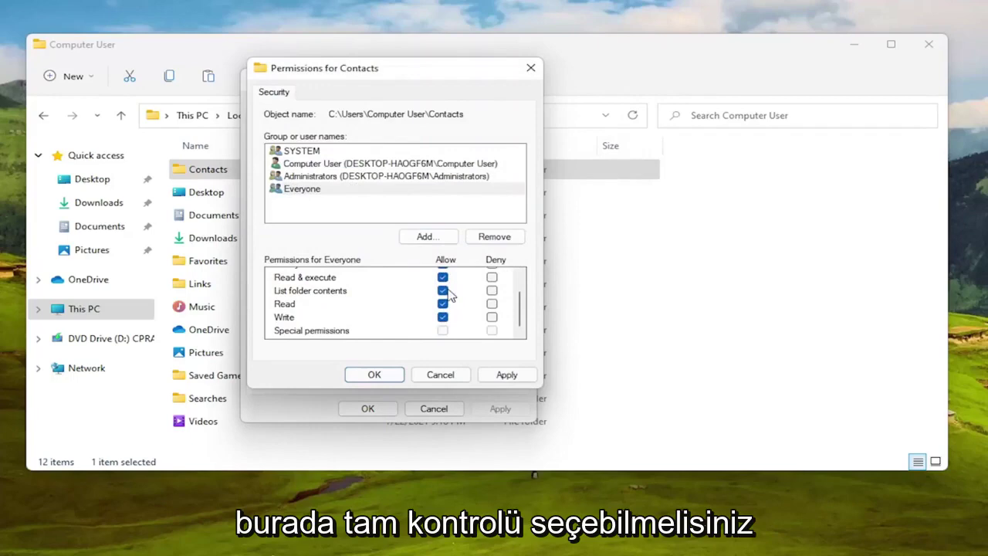
pyautogui.click(494, 375)
pyautogui.click(375, 376)
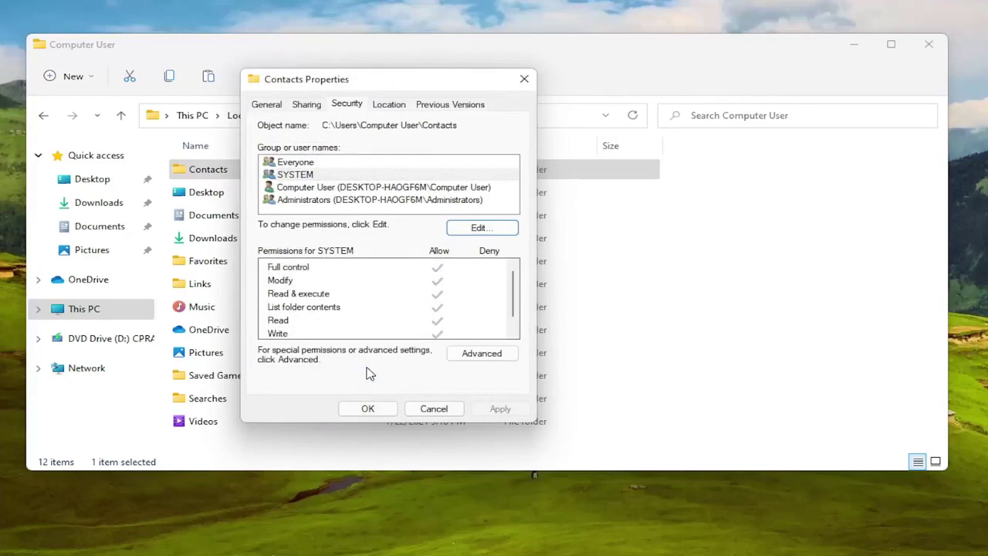
# Step: Check Everyone's Full control entry, then close Contacts Properties and File Explorer
pyautogui.click(294, 164)
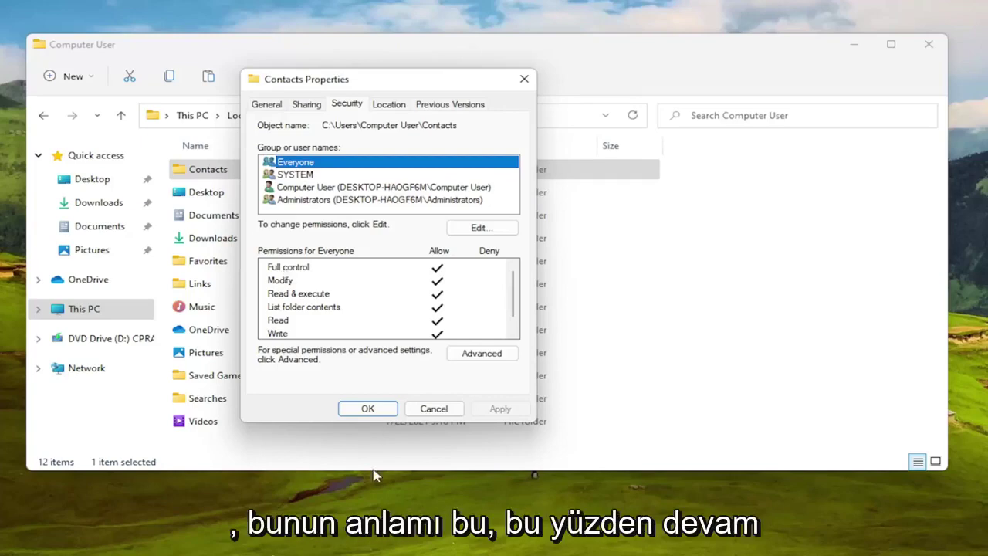
pyautogui.click(364, 409)
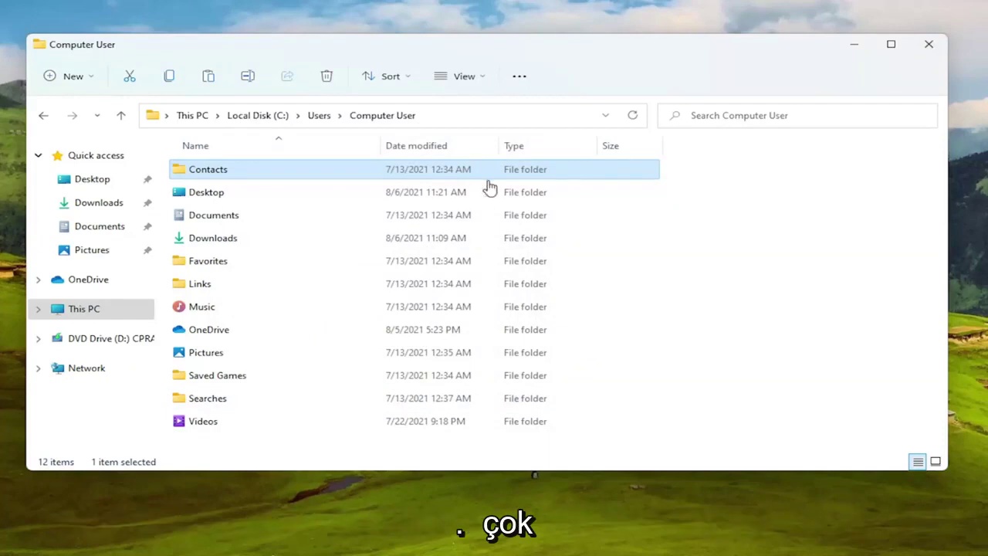
pyautogui.click(896, 73)
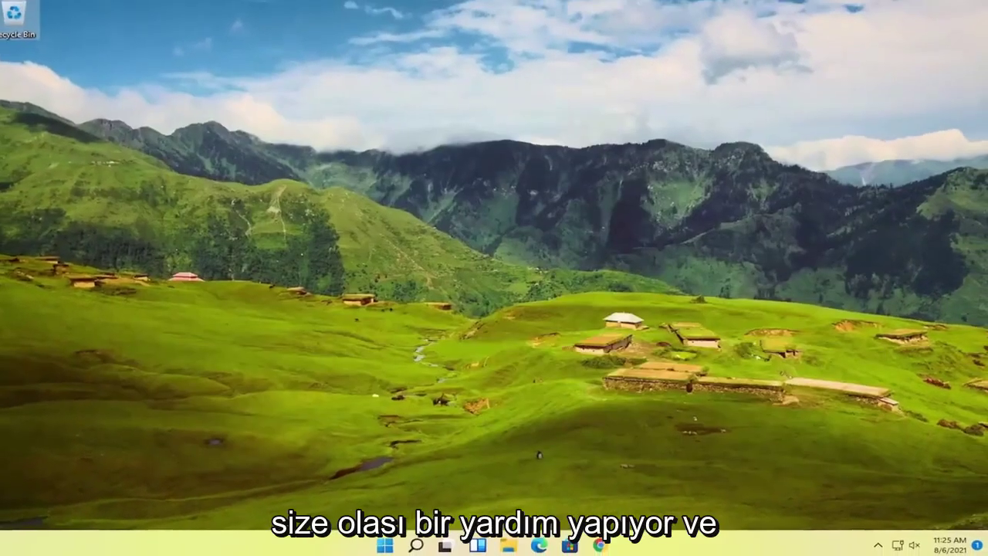